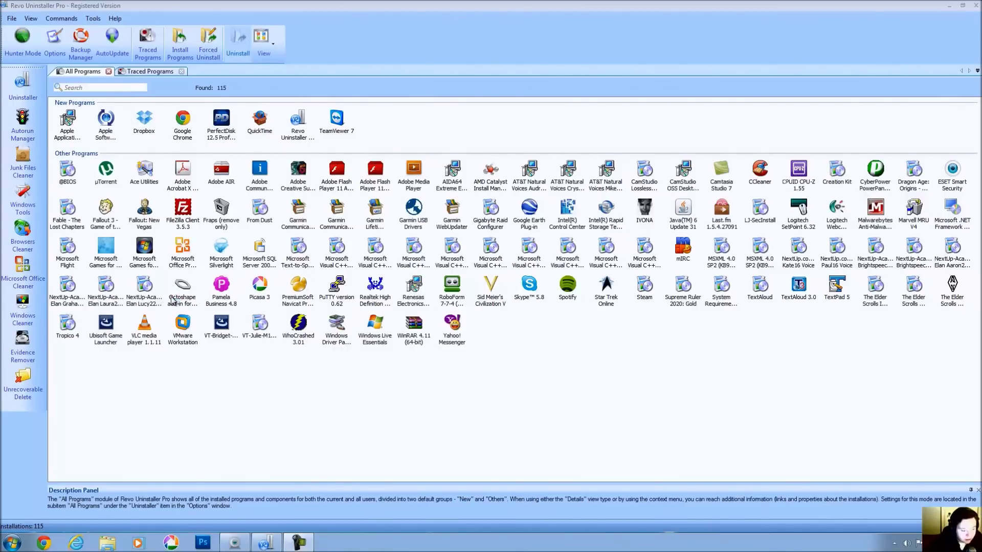
Minimize the Revo Uninstaller Pro window to reveal the desktop
{"action": "key", "text": "super+Down"}
Re-maximize the window, review the 34 Autorun Manager startup entries, then return to All Programs
{"action": "key", "text": "super+plus"}
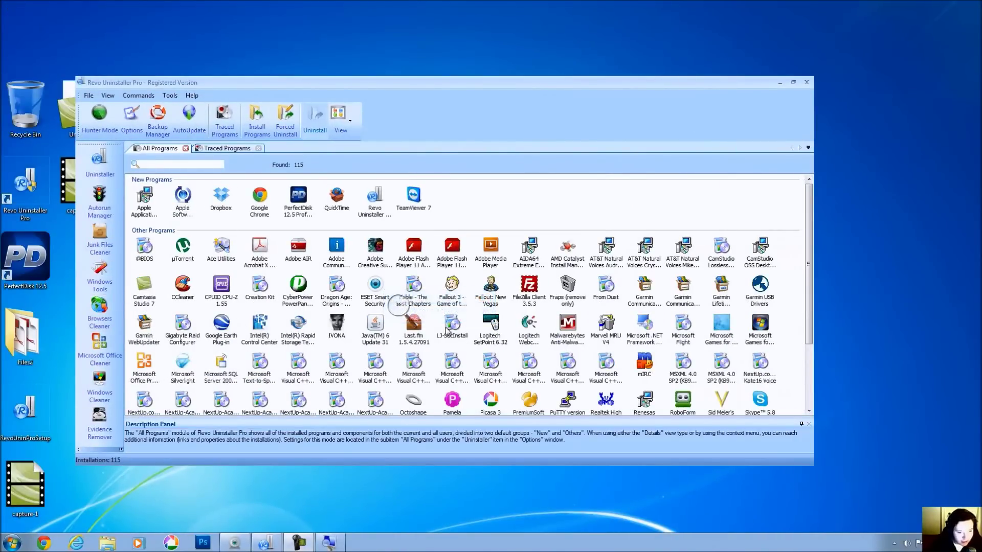
{"action": "key", "text": "super+Up"}
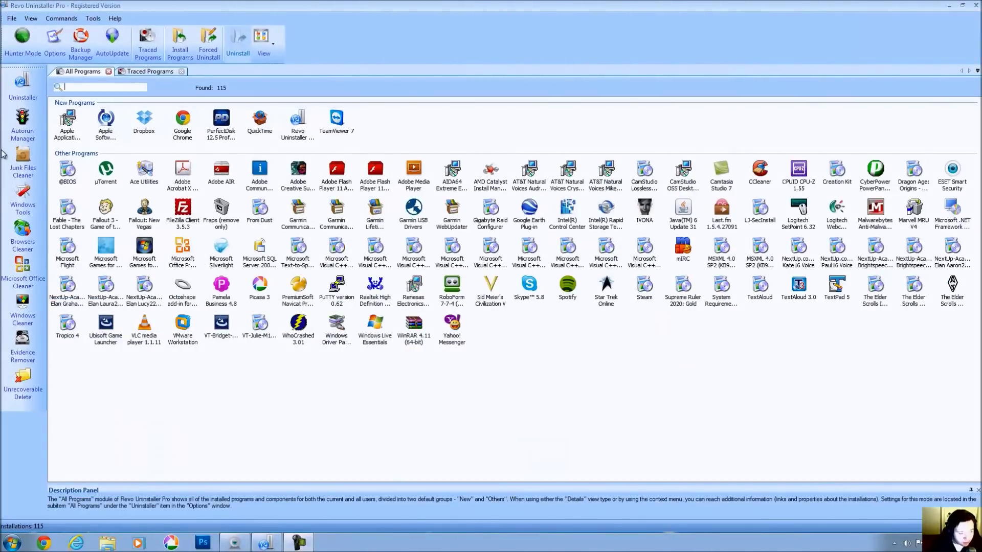
{"action": "left_click", "coordinate": [31, 124]}
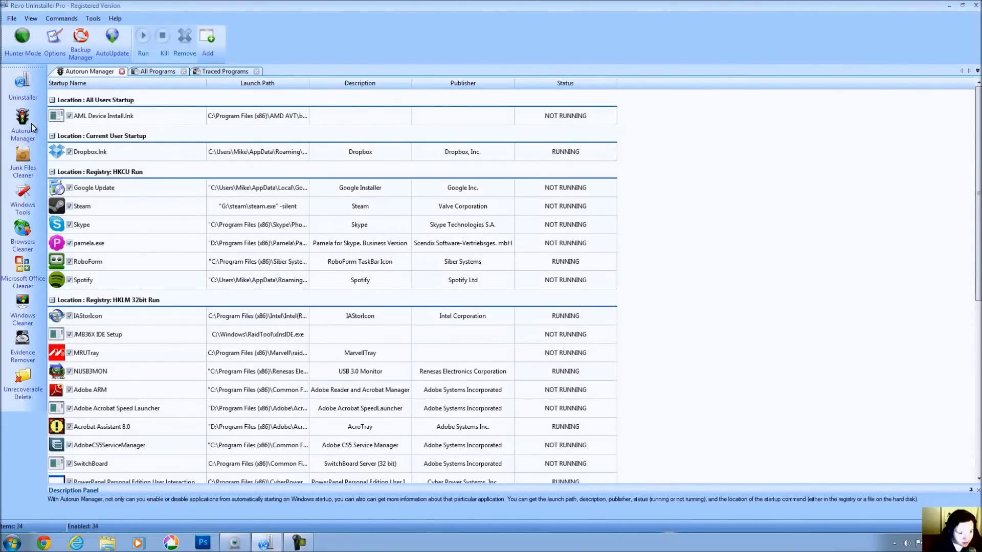
{"action": "scroll", "coordinate": [32, 124], "scroll_direction": "down", "scroll_amount": 6}
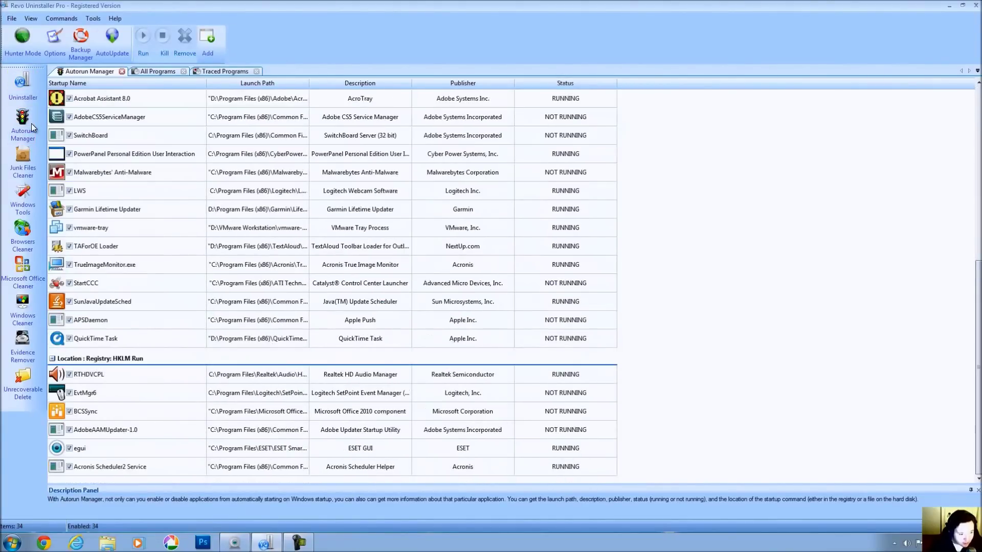
{"action": "scroll", "coordinate": [31, 124], "scroll_direction": "up", "scroll_amount": 6}
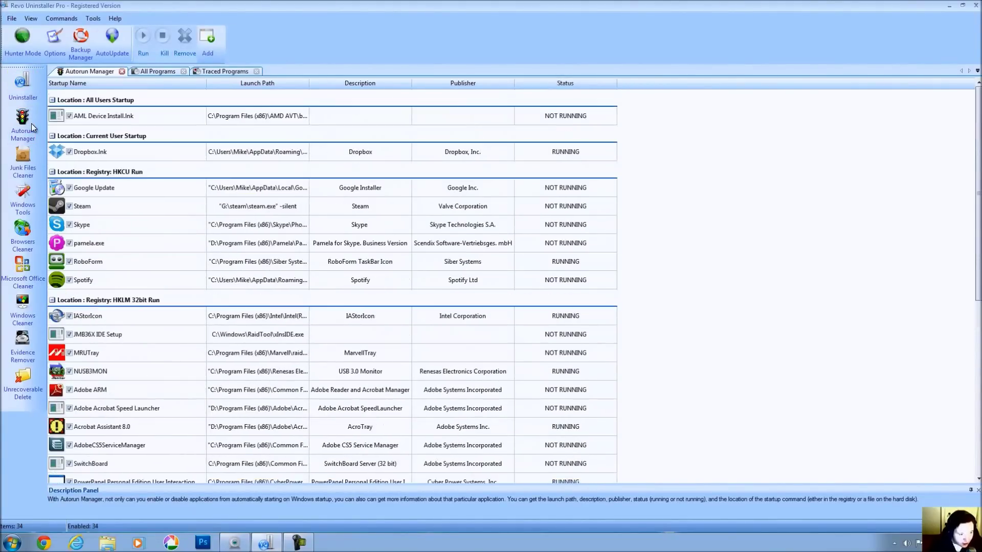
{"action": "key", "text": "ctrl+Tab"}
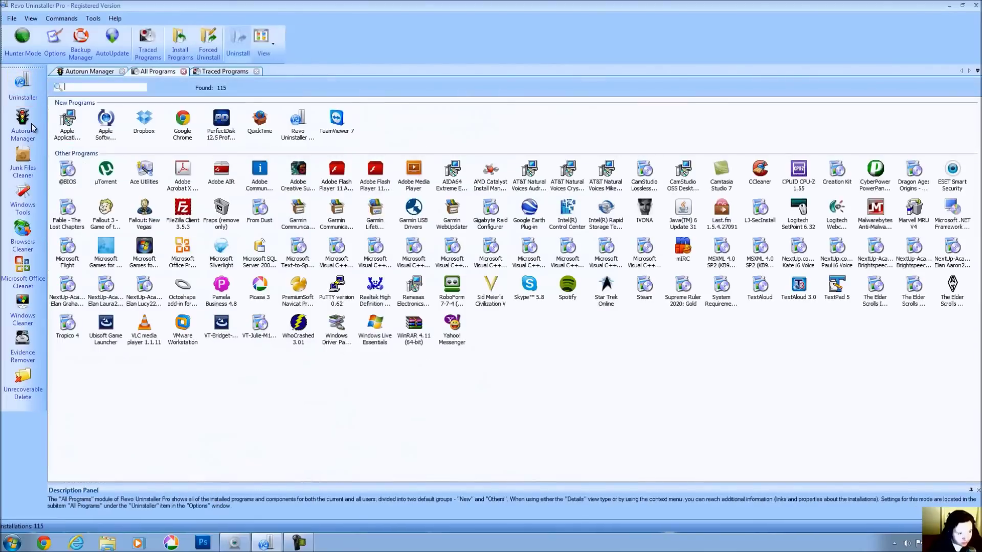
{"action": "key", "text": "Right"}
{"action": "key", "text": "shift+F10"}
{"action": "key", "text": "Down"}
{"action": "key", "text": "Down"}
{"action": "key", "text": "Down"}
{"action": "key", "text": "Down"}
{"action": "key", "text": "Down"}
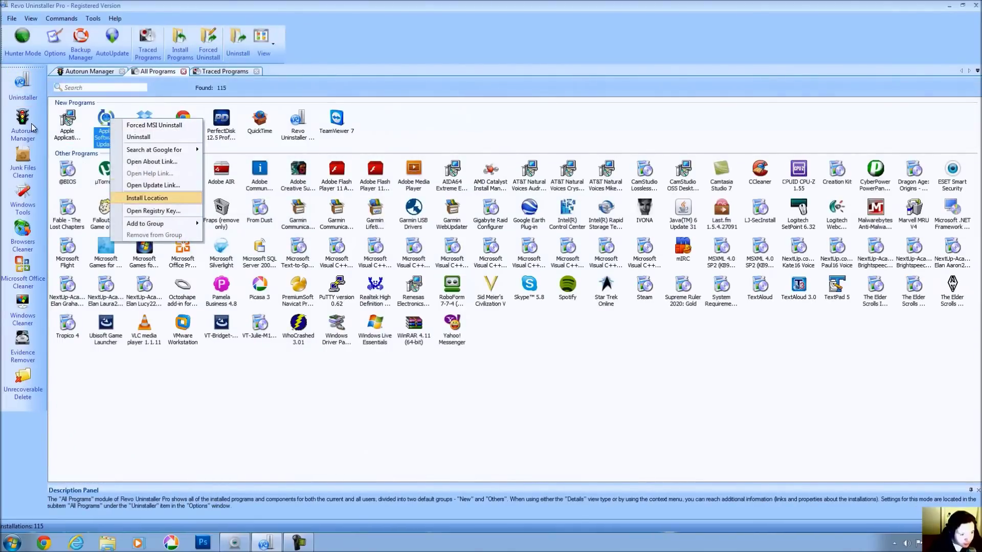
{"action": "key", "text": "Return"}
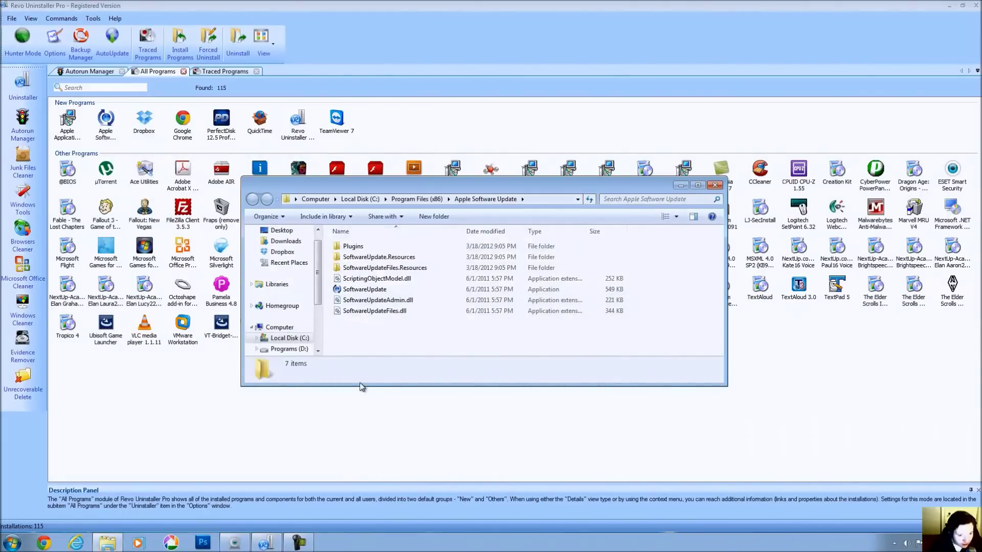
{"action": "left_click", "coordinate": [718, 186]}
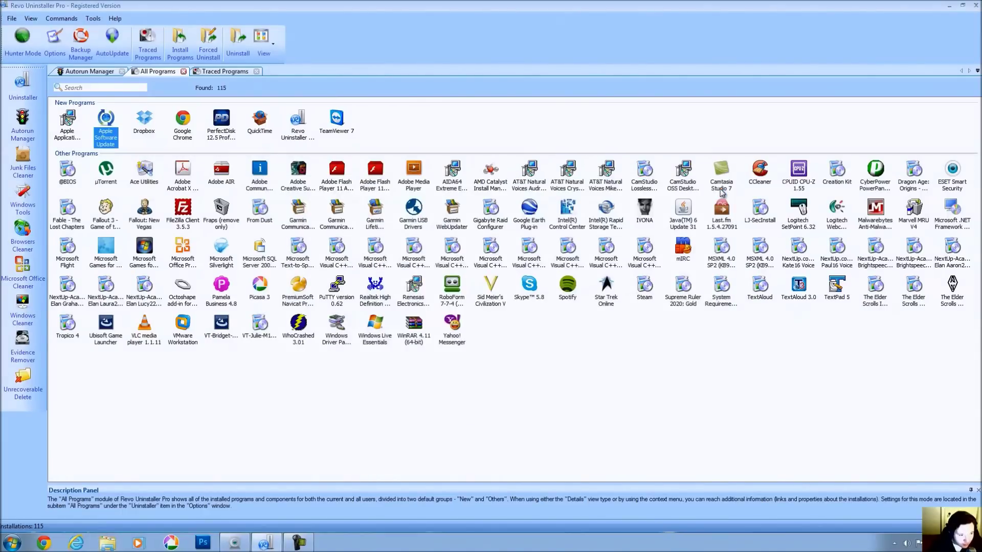
{"action": "key", "text": "shift+F10"}
{"action": "key", "text": "Down"}
{"action": "key", "text": "Down"}
{"action": "key", "text": "Down"}
{"action": "key", "text": "Down"}
{"action": "key", "text": "Down"}
{"action": "key", "text": "Down"}
{"action": "key", "text": "Return"}
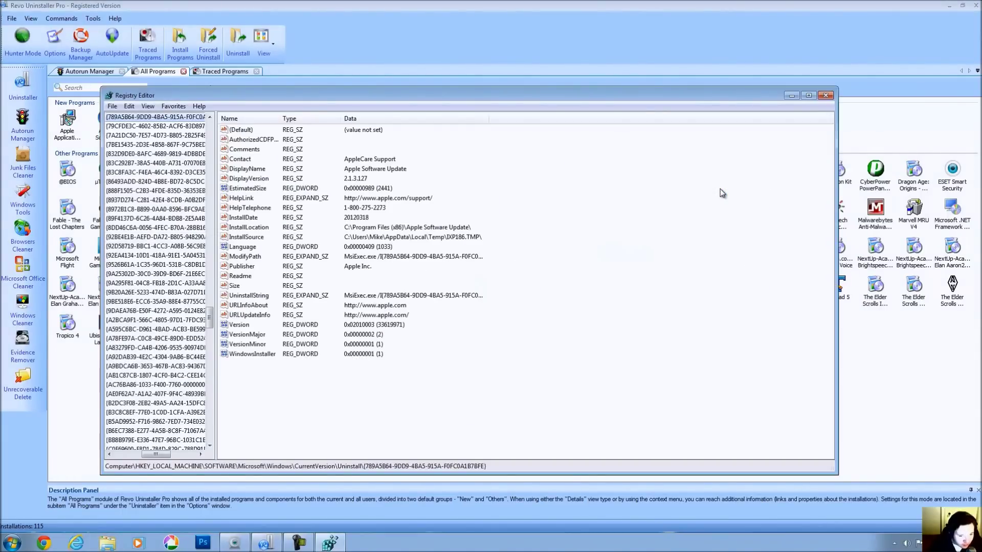
{"action": "key", "text": "Tab"}
{"action": "key", "text": "ctrl+a"}
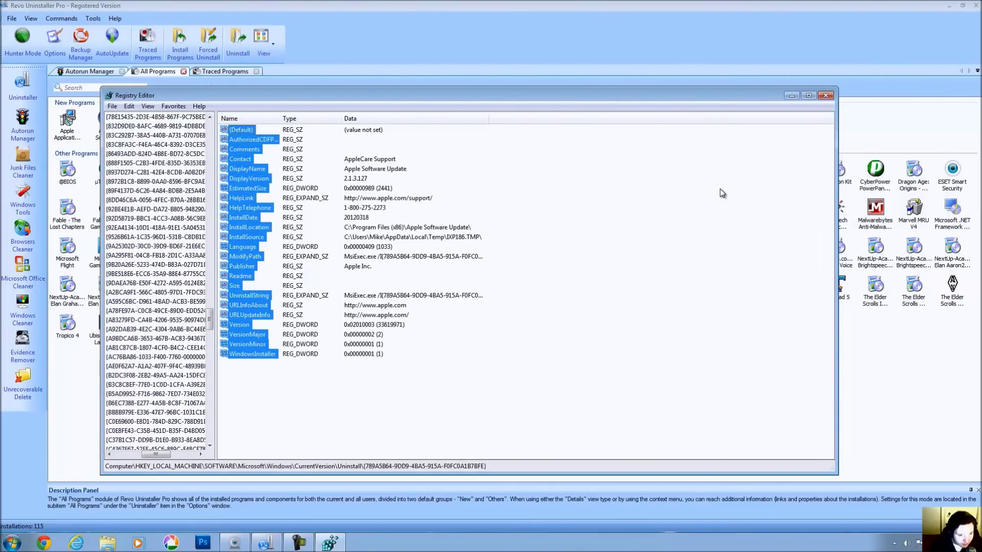
{"action": "left_click", "coordinate": [720, 189]}
{"action": "key", "text": "alt+F4"}
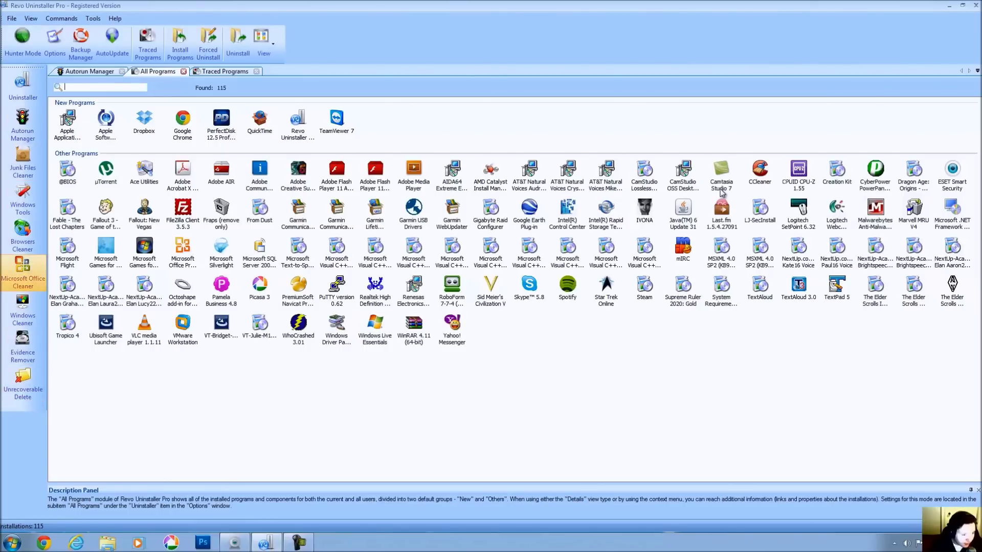
{"action": "left_click", "coordinate": [23, 274]}
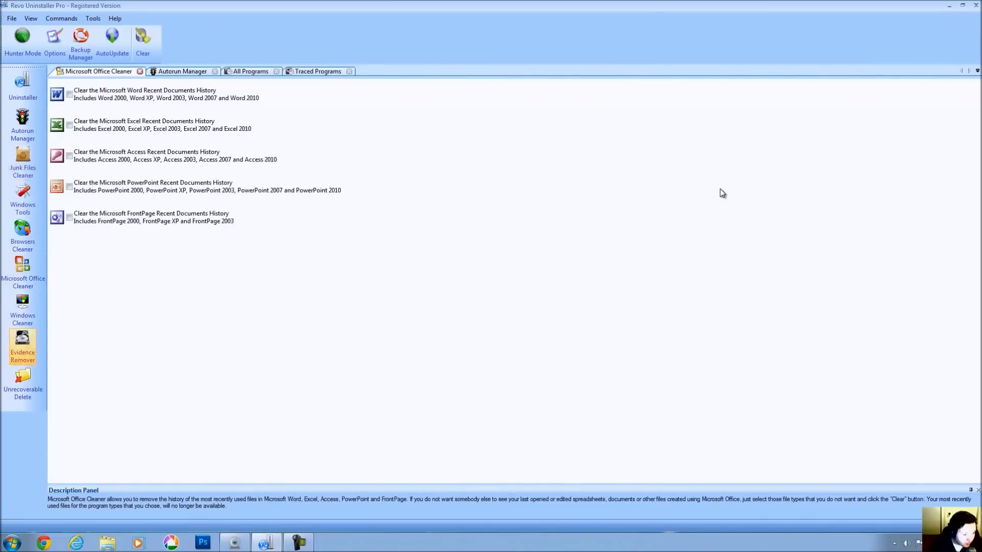
Open the Windows Cleaner, Evidence Remover and Unrecoverable Delete tools as tabs
{"action": "left_click", "coordinate": [22, 310]}
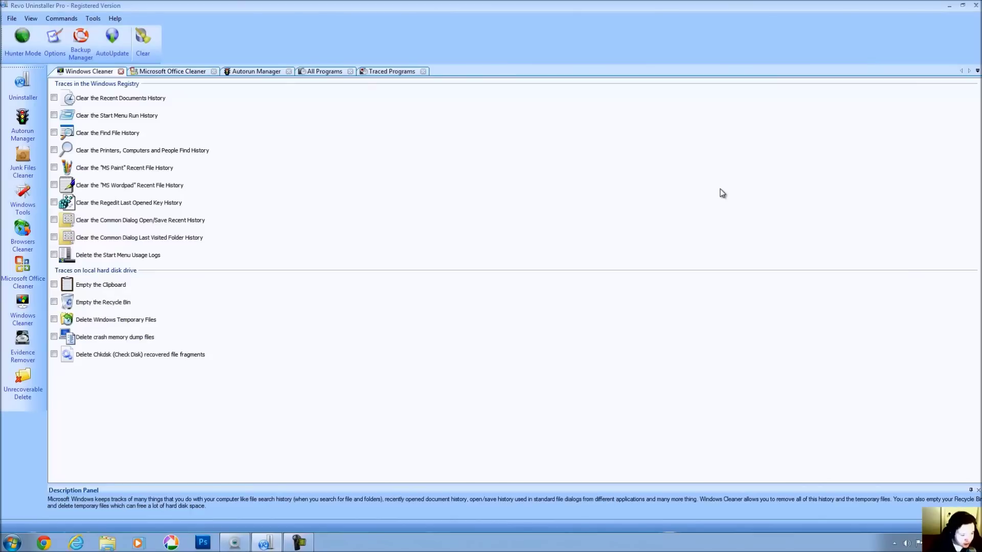
{"action": "left_click", "coordinate": [23, 345]}
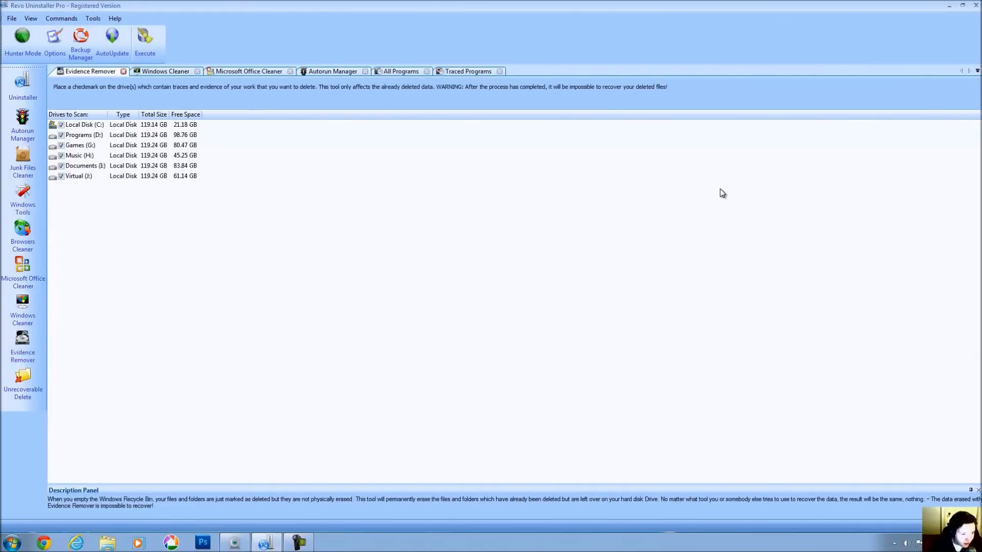
{"action": "left_click", "coordinate": [22, 383]}
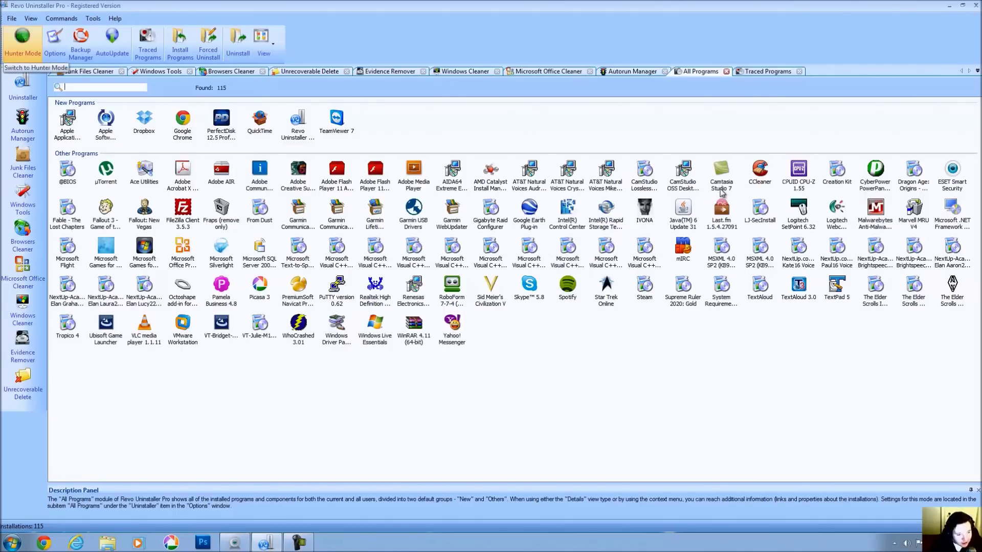
Check the hidden notification-area icons, then open the empty Backup Manager with 0 restore points
{"action": "left_click", "coordinate": [894, 544]}
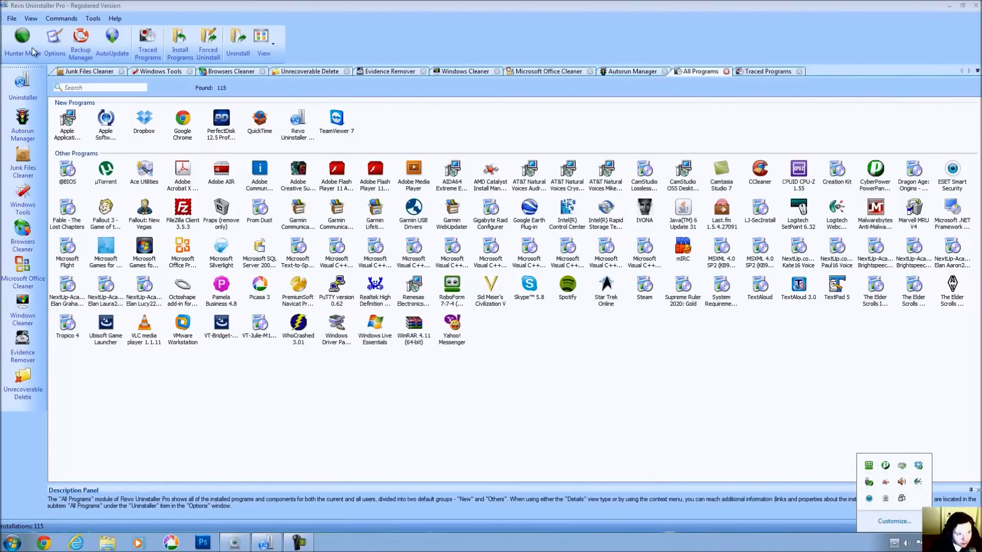
{"action": "left_click", "coordinate": [253, 395]}
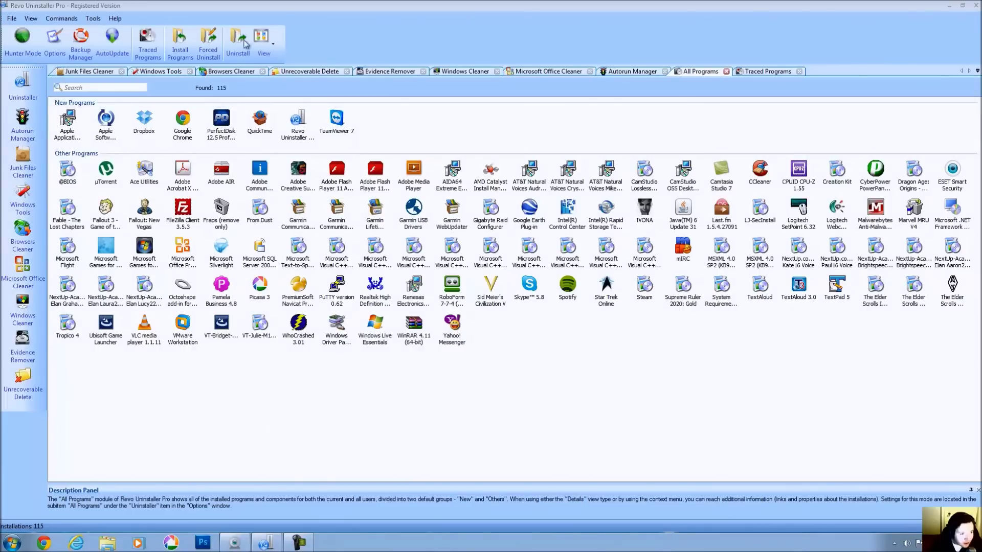
{"action": "left_click", "coordinate": [84, 47]}
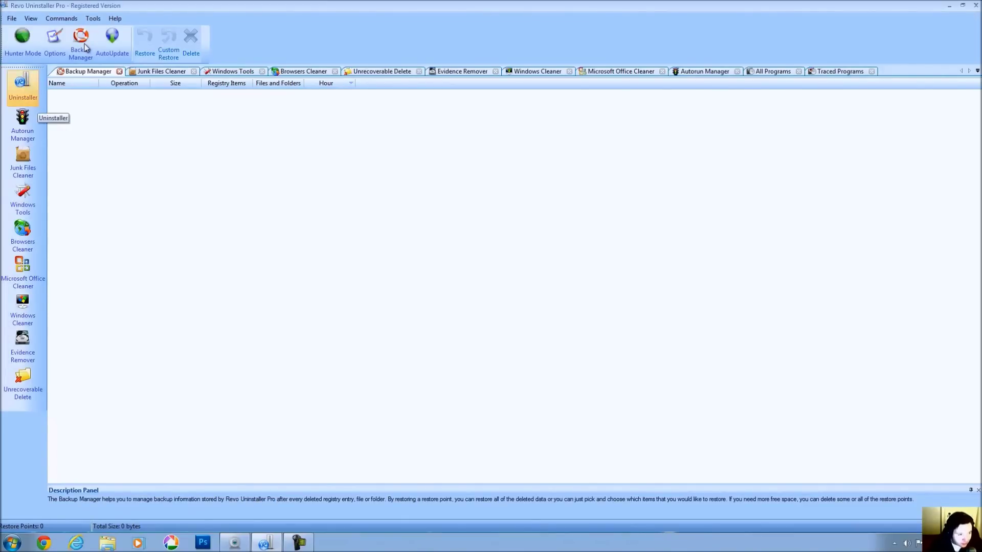
View the Traced Programs list, then bring up the Forced Uninstall dialog in Moderate mode
{"action": "left_click", "coordinate": [22, 84]}
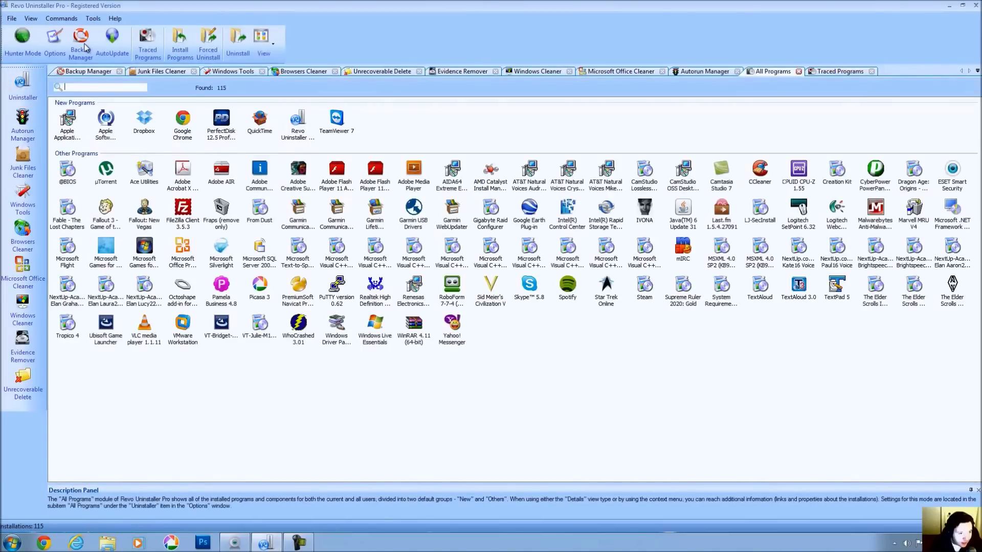
{"action": "left_click", "coordinate": [147, 41]}
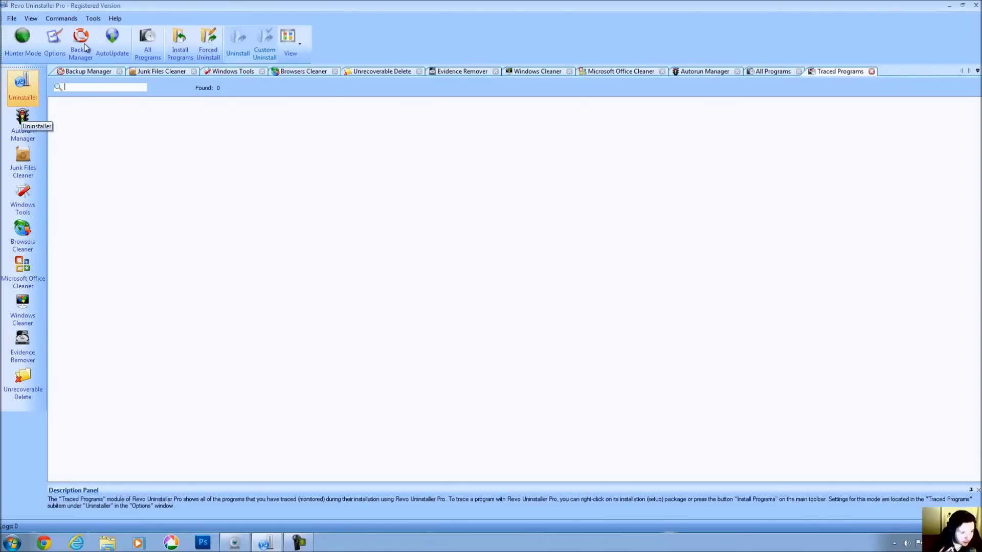
{"action": "left_click", "coordinate": [23, 85]}
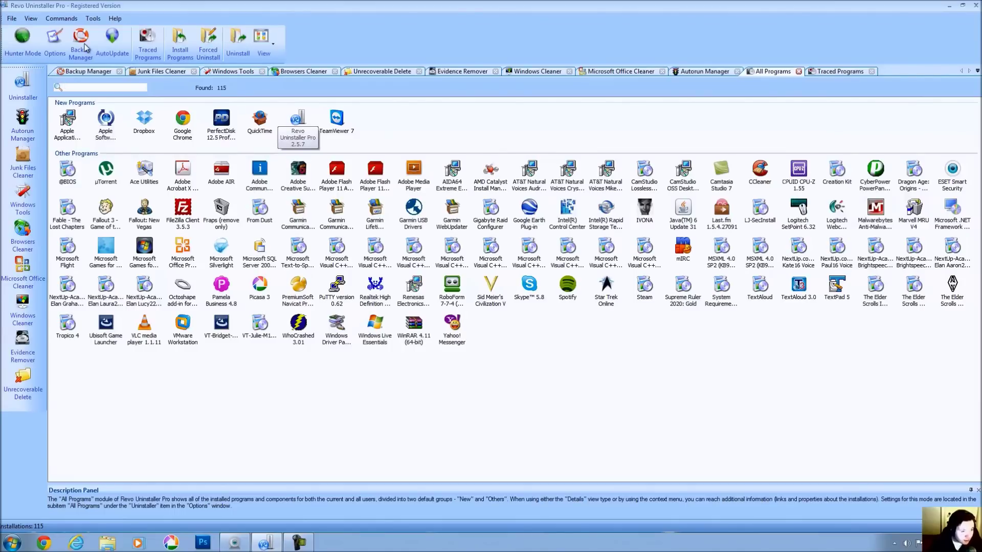
{"action": "left_click", "coordinate": [209, 44]}
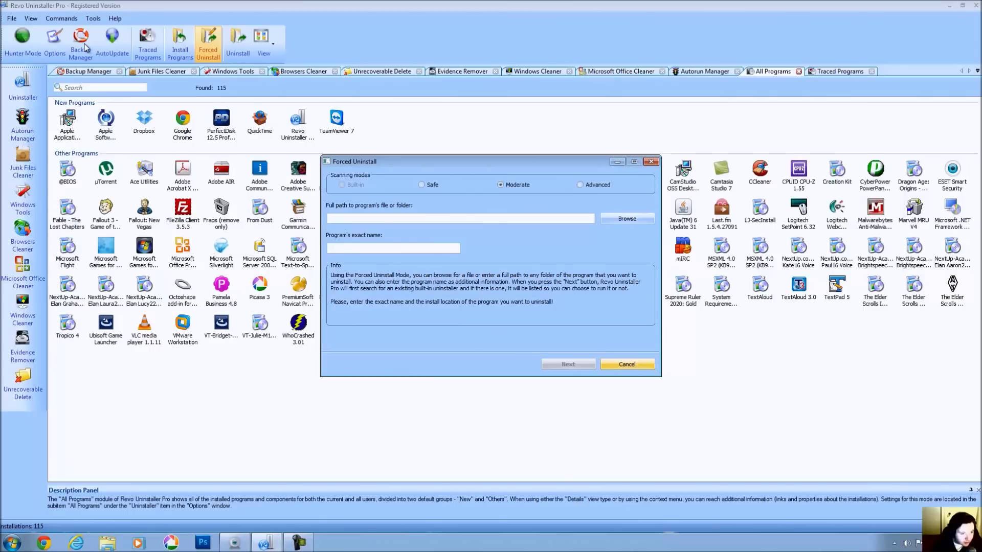
Cancel Forced Uninstall, select PerfectDisk 12.5 Professional and browse its context menu without running anything
{"action": "key", "text": "Escape"}
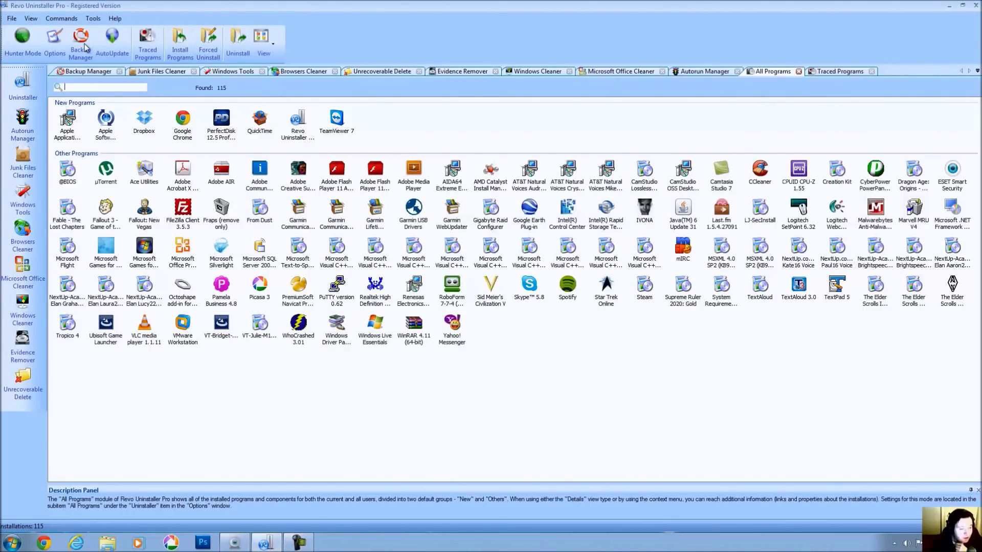
{"action": "key", "text": "p"}
{"action": "key", "text": "e"}
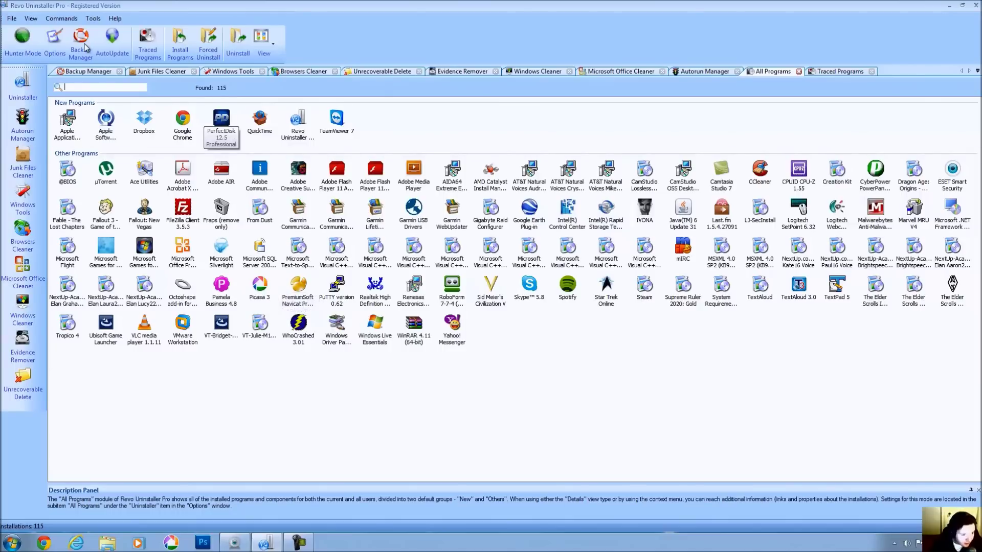
{"action": "key", "text": "Menu"}
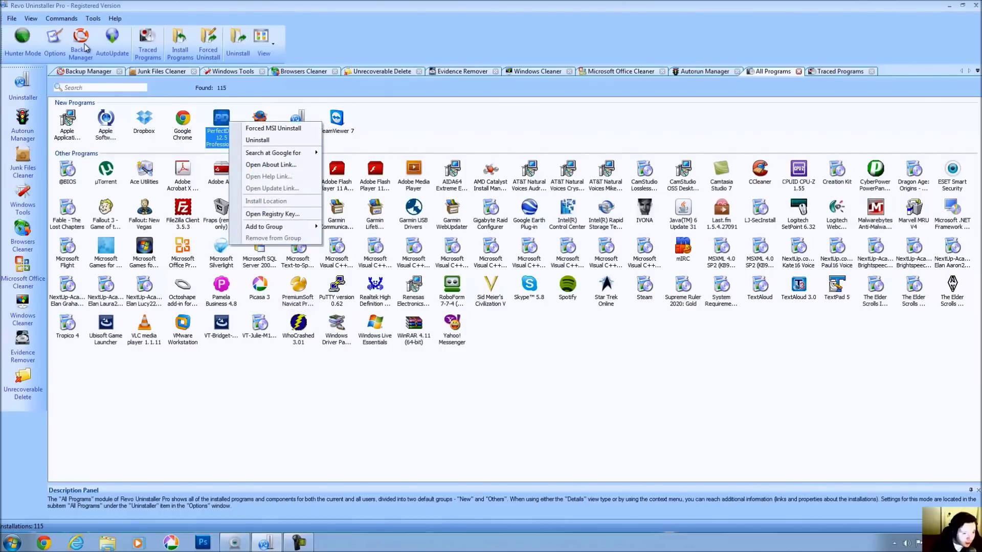
{"action": "key", "text": "Down"}
{"action": "key", "text": "Down"}
{"action": "key", "text": "Up"}
{"action": "key", "text": "Escape"}
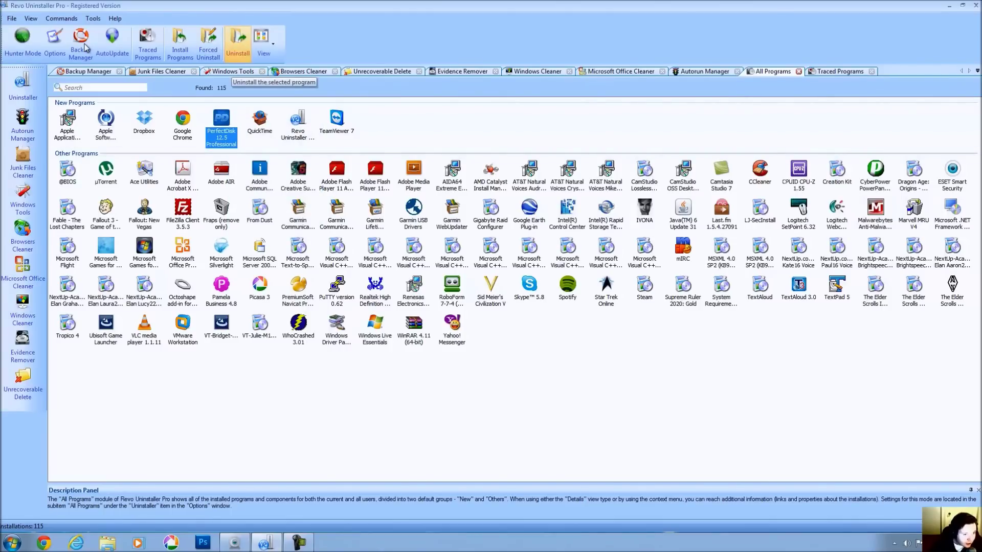
Uninstall PerfectDisk 12.5 Professional, choosing Remove in its InstallShield wizard through to Finish
{"action": "left_click", "coordinate": [238, 44]}
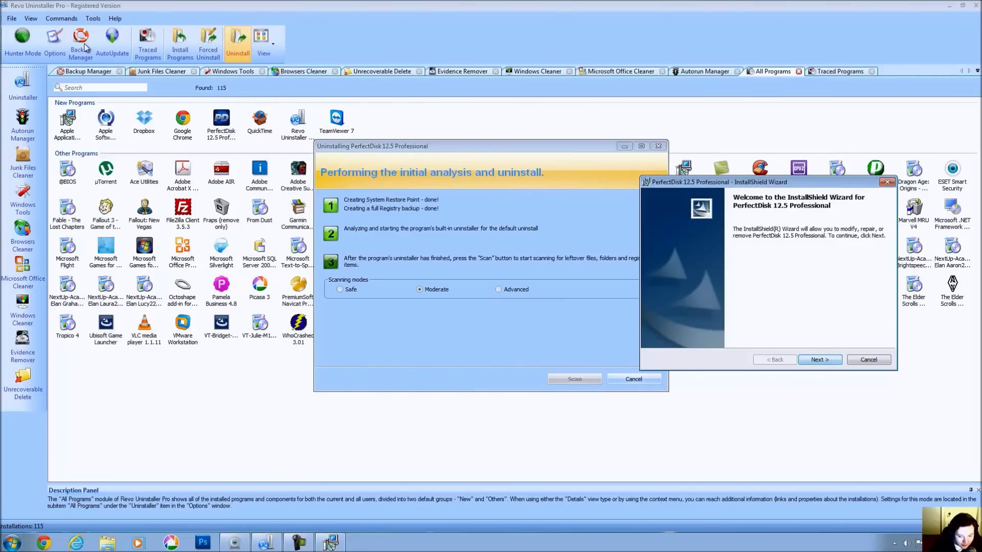
{"action": "key", "text": "Return"}
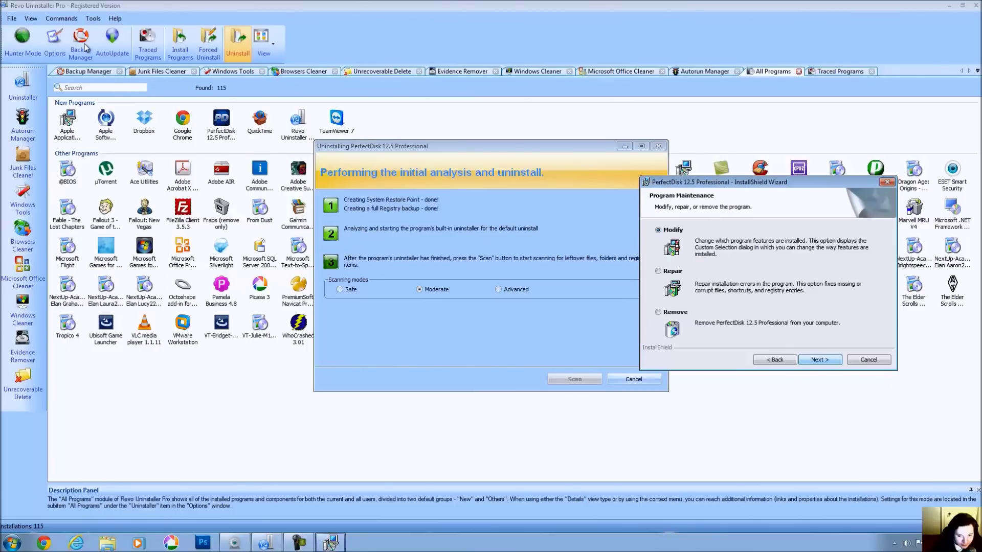
{"action": "key", "text": "alt+r"}
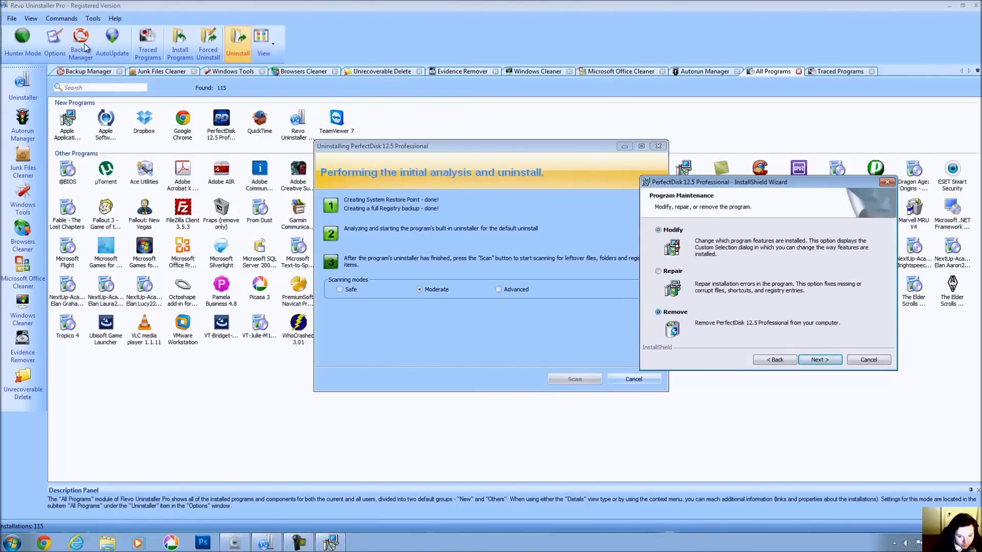
{"action": "key", "text": "Return"}
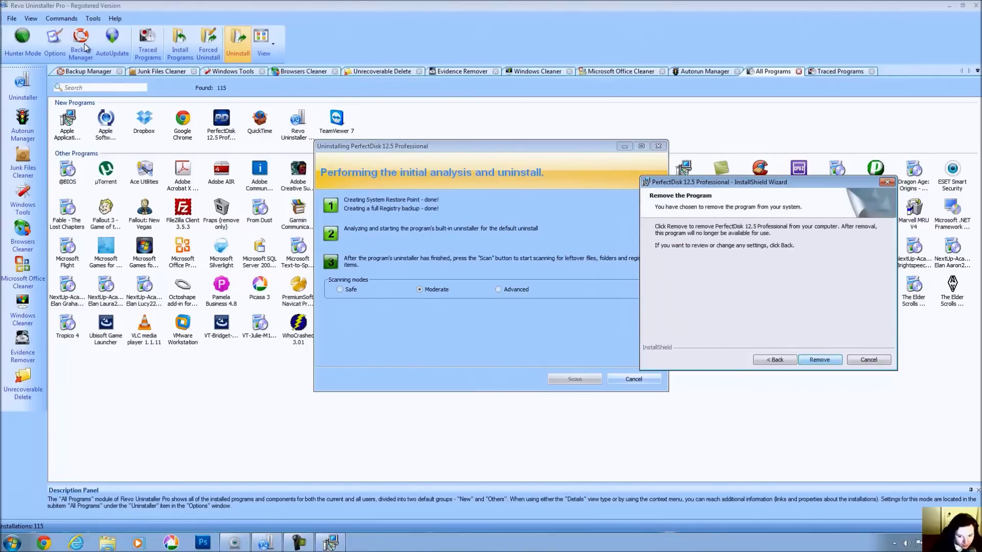
{"action": "key", "text": "Return"}
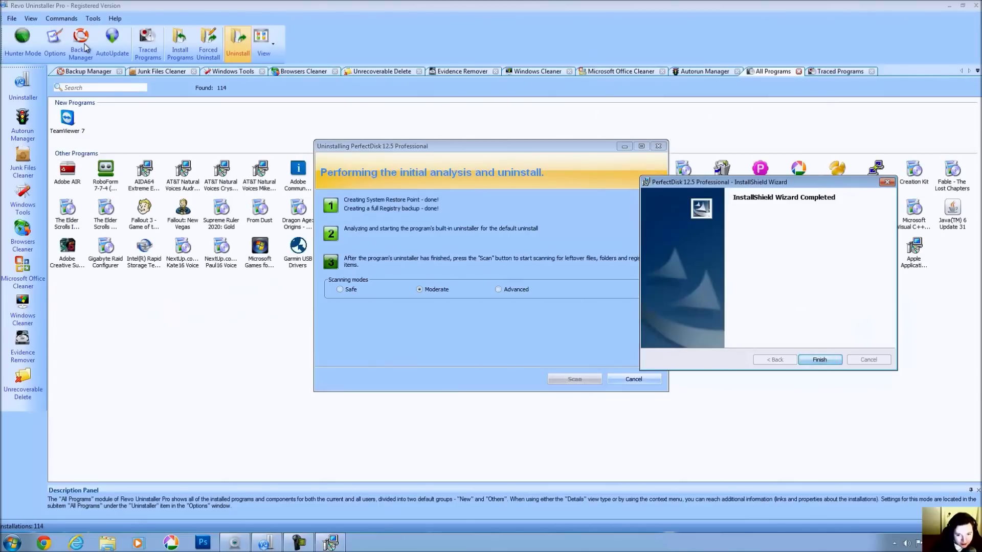
{"action": "key", "text": "Return"}
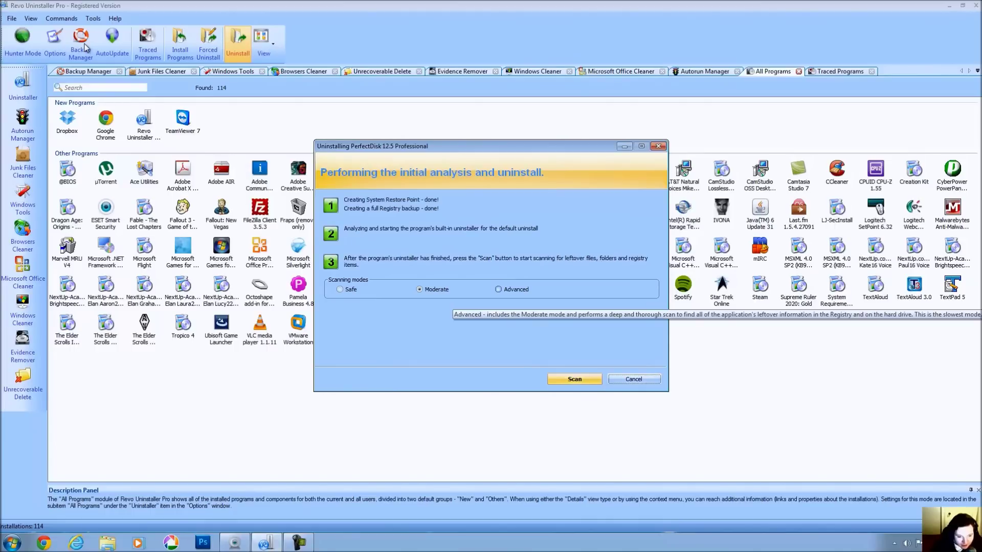
Run an Advanced leftover scan, finding 3 PerfectDisk registry values under Installer Folders
{"action": "left_click", "coordinate": [499, 289]}
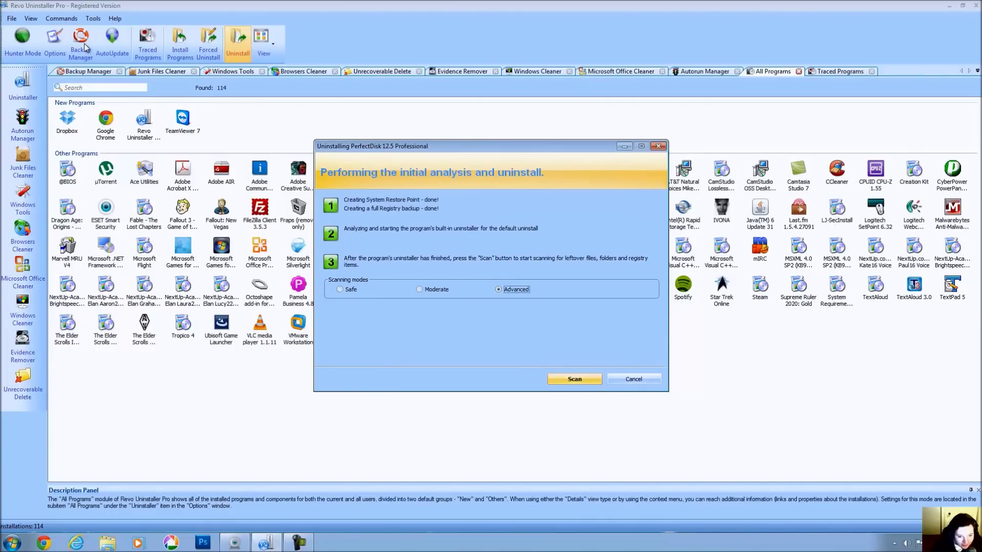
{"action": "key", "text": "Return"}
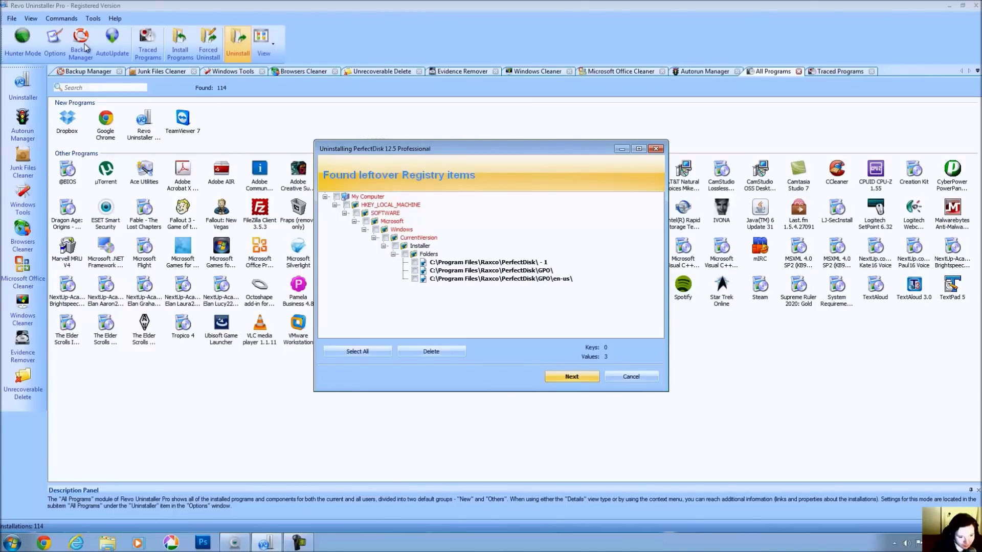
Select all leftover PerfectDisk registry values and delete them, confirming with Yes
{"action": "left_click", "coordinate": [418, 238]}
{"action": "left_click", "coordinate": [357, 352]}
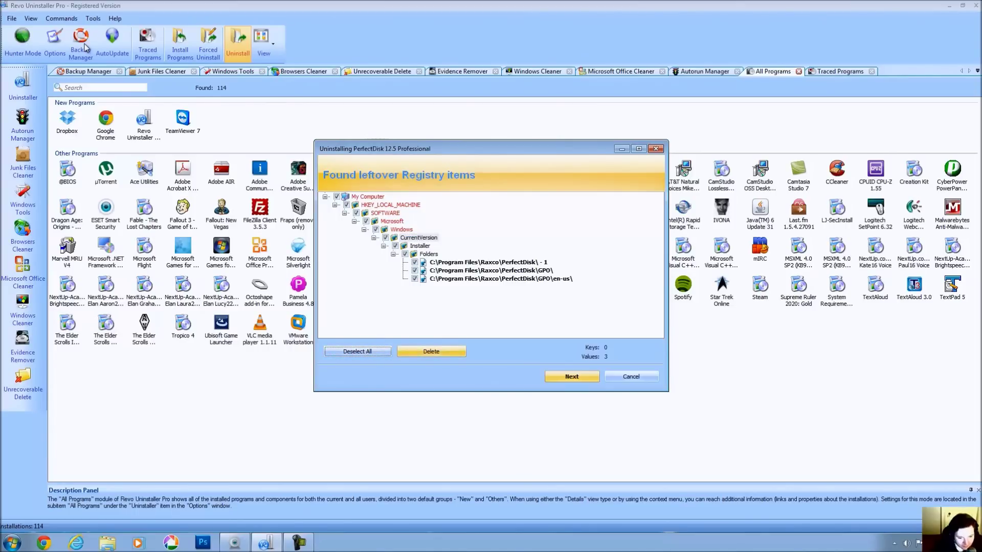
{"action": "left_click", "coordinate": [431, 351]}
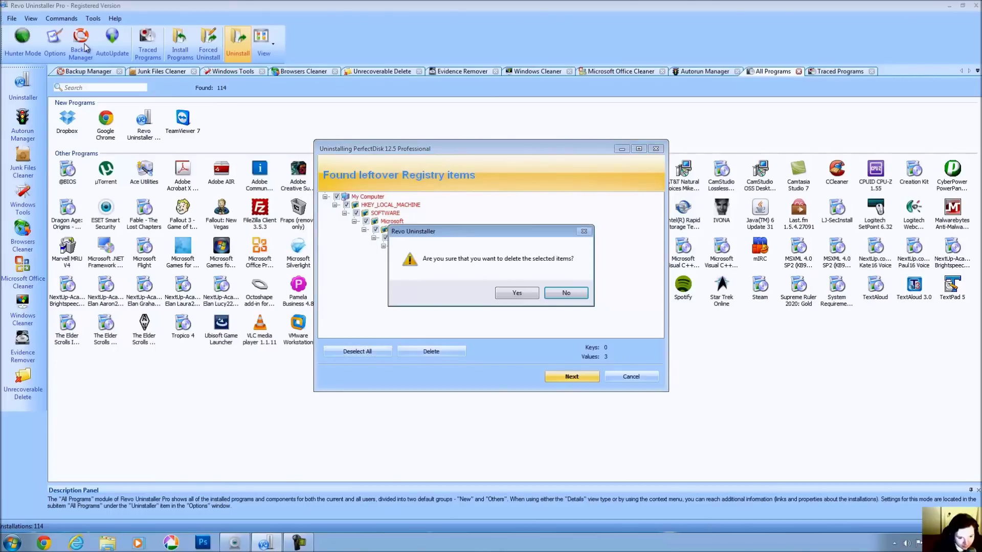
{"action": "key", "text": "Left"}
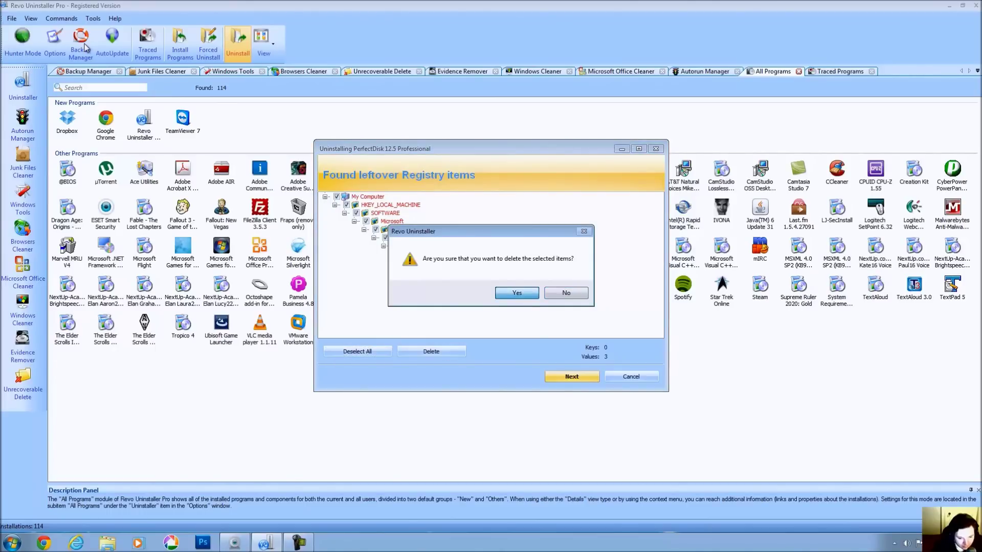
{"action": "key", "text": "Return"}
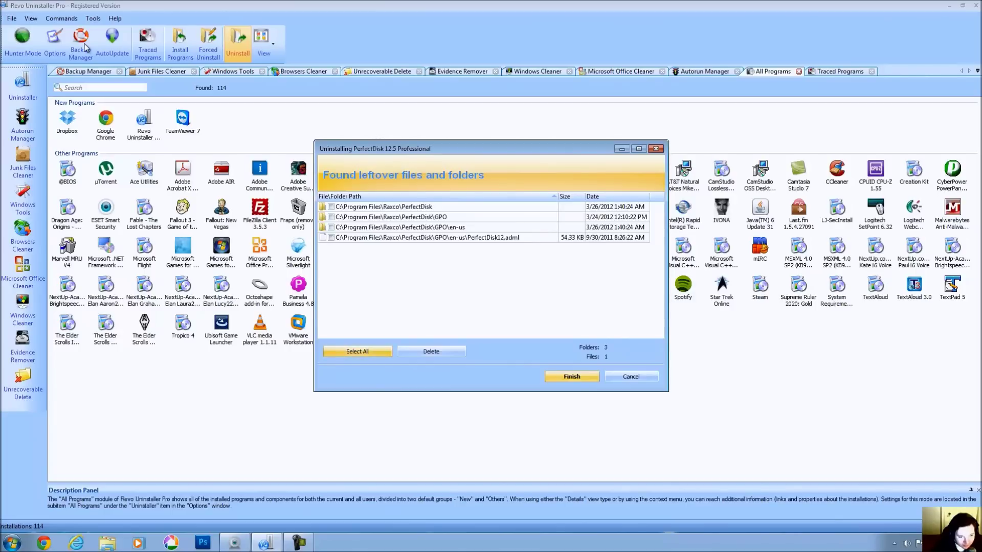
Select and delete the 3 leftover PerfectDisk folders and 1 file, confirming the deletion
{"action": "key", "text": "space"}
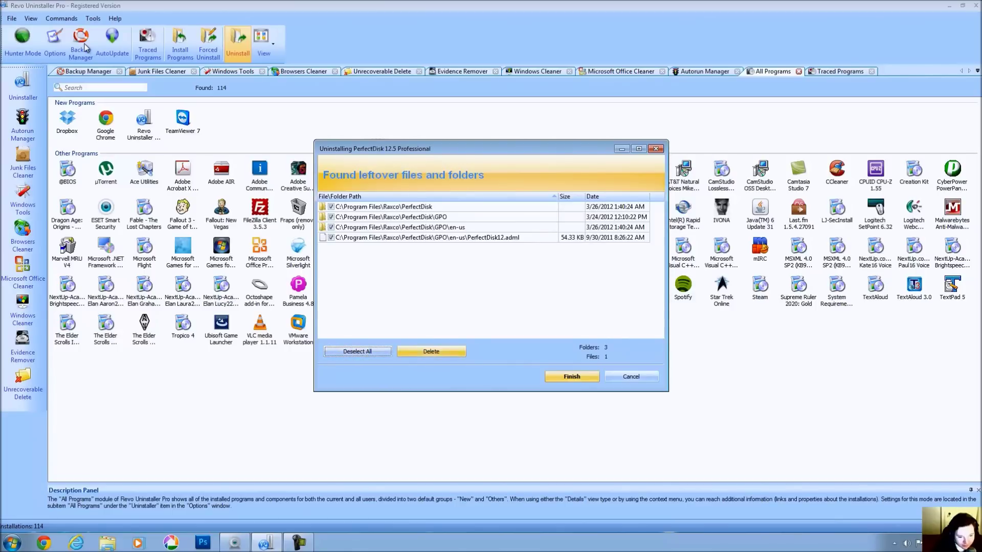
{"action": "key", "text": "space"}
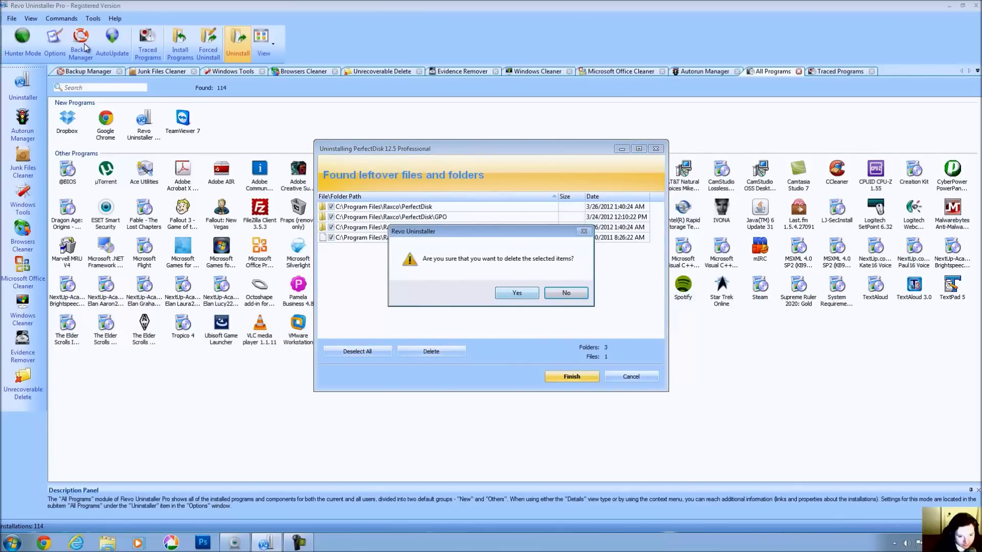
{"action": "key", "text": "Return"}
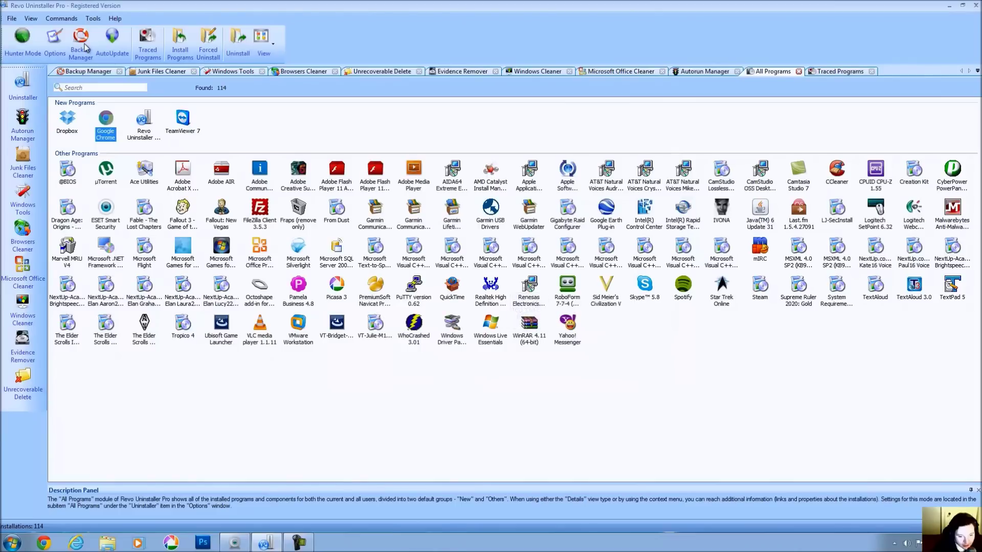